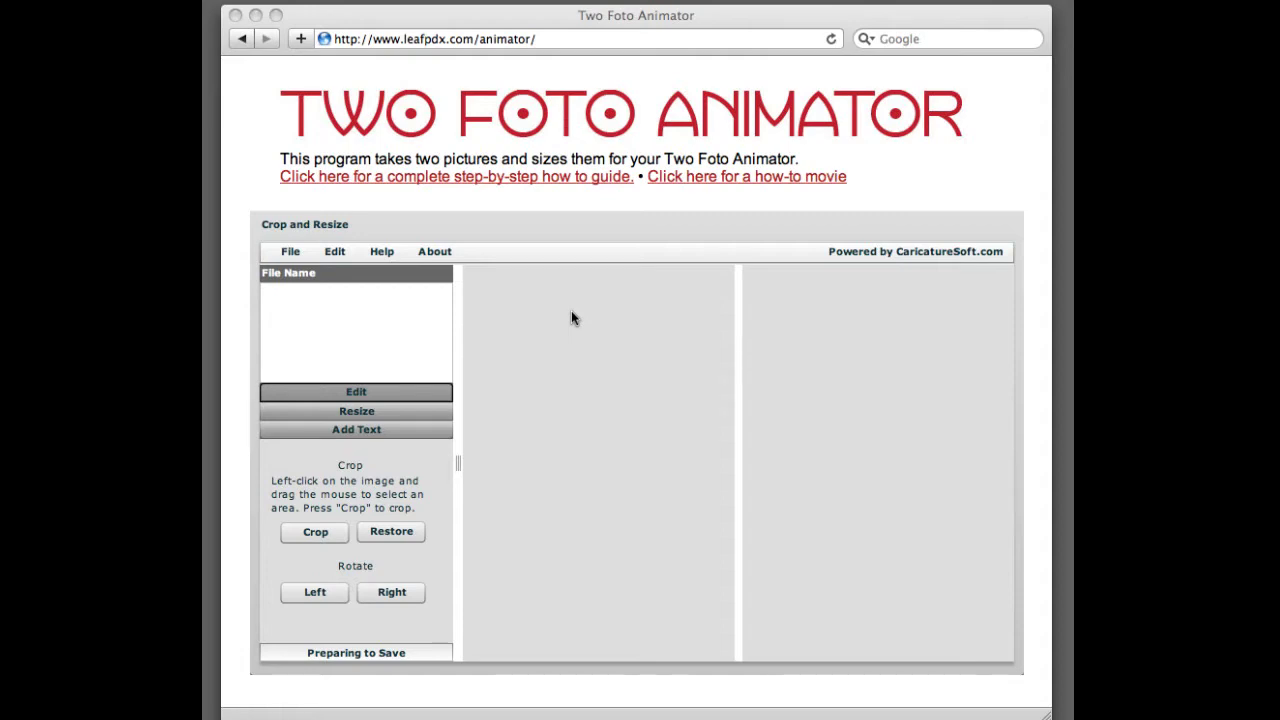
Step: Load EllaBall1.JPG into Two Foto Animator as the first photo
left_click(283, 251)
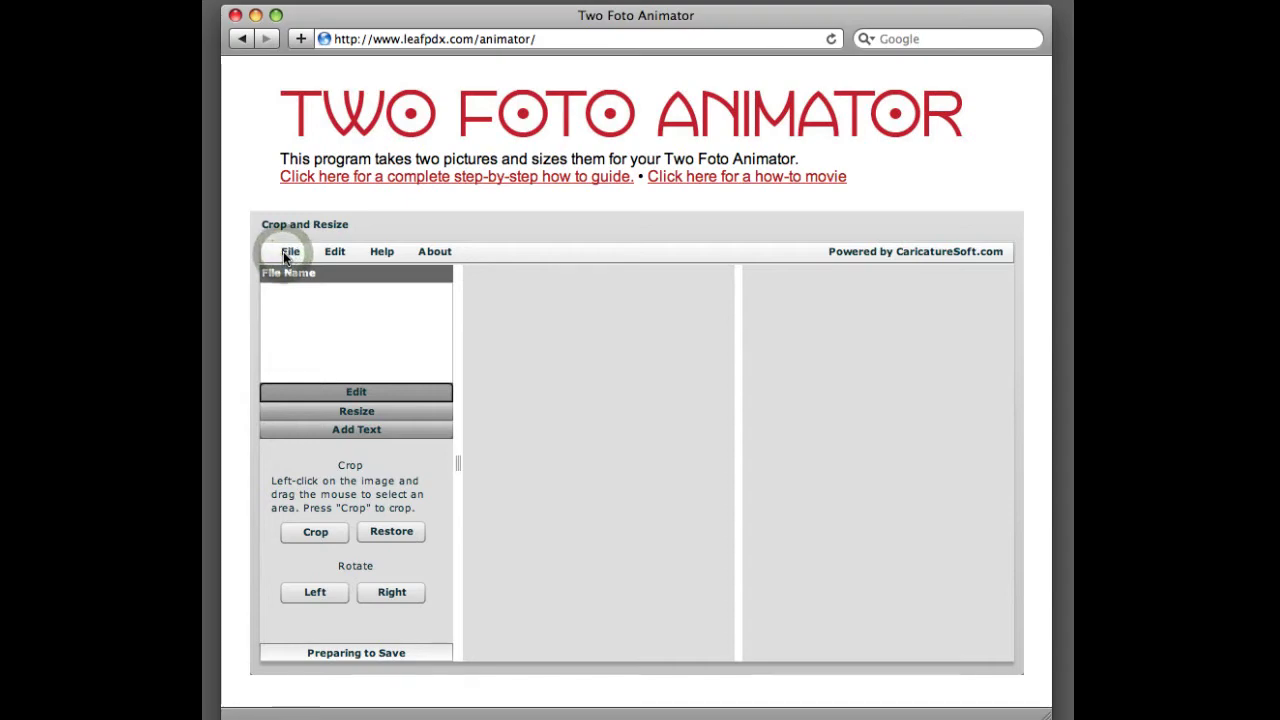
left_click(283, 251)
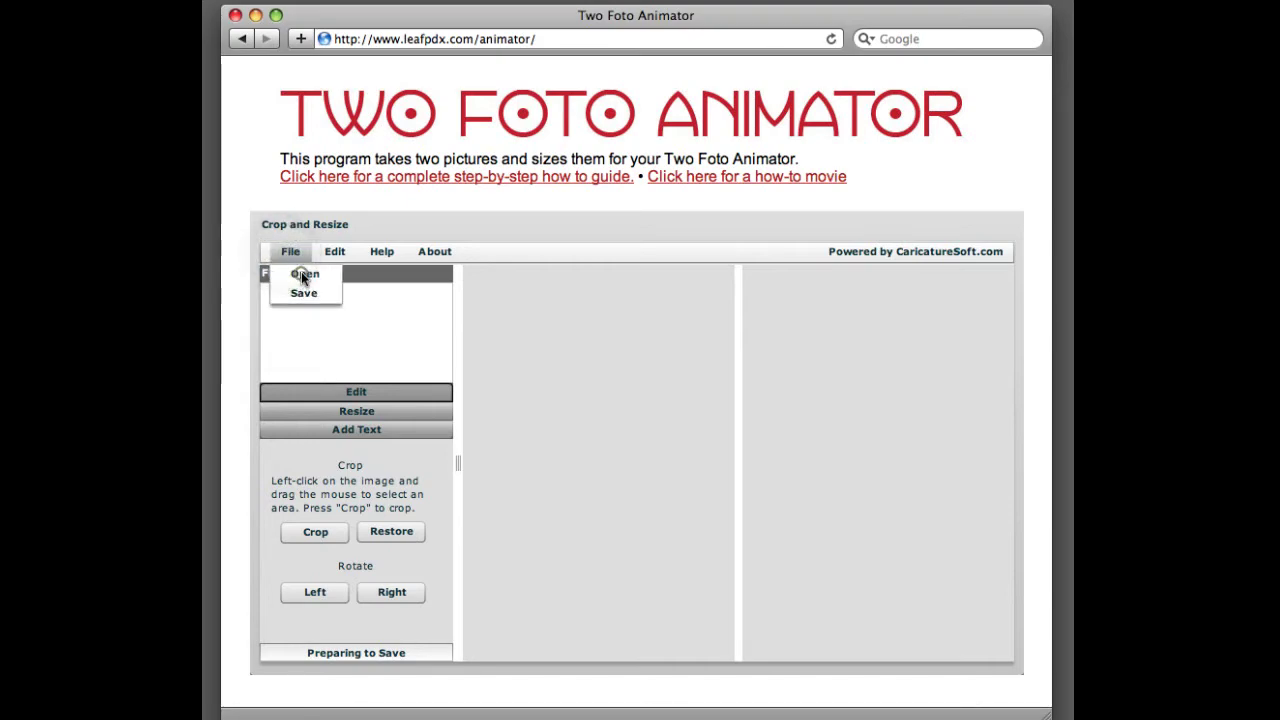
left_click(303, 275)
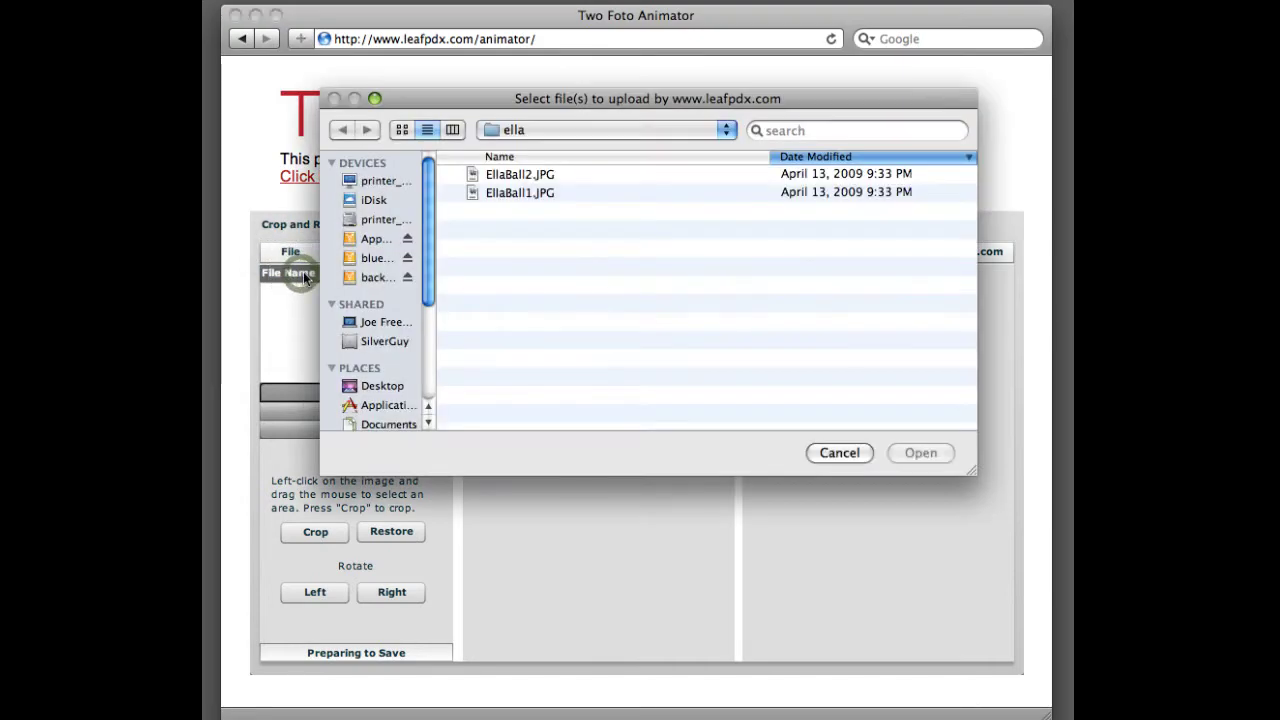
left_click(519, 192)
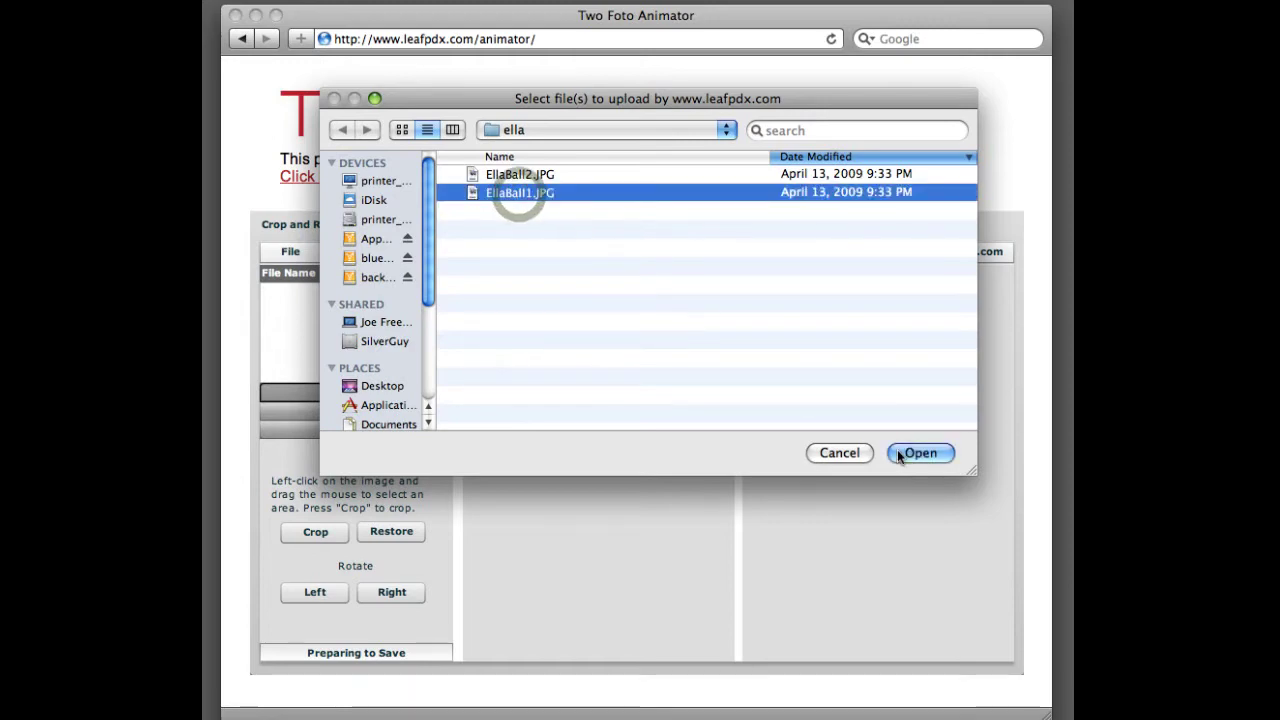
left_click(897, 454)
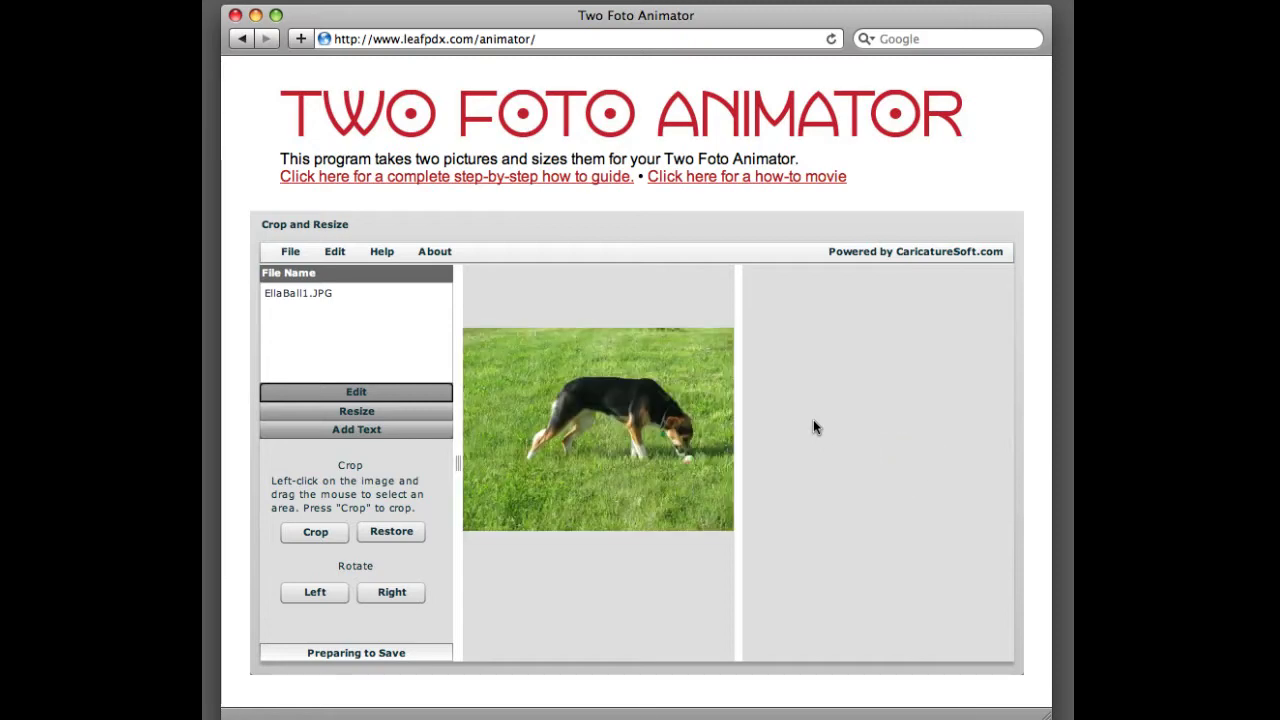
Step: Load EllaBall2.JPG as the second photo beside the first
left_click(288, 251)
left_click(290, 272)
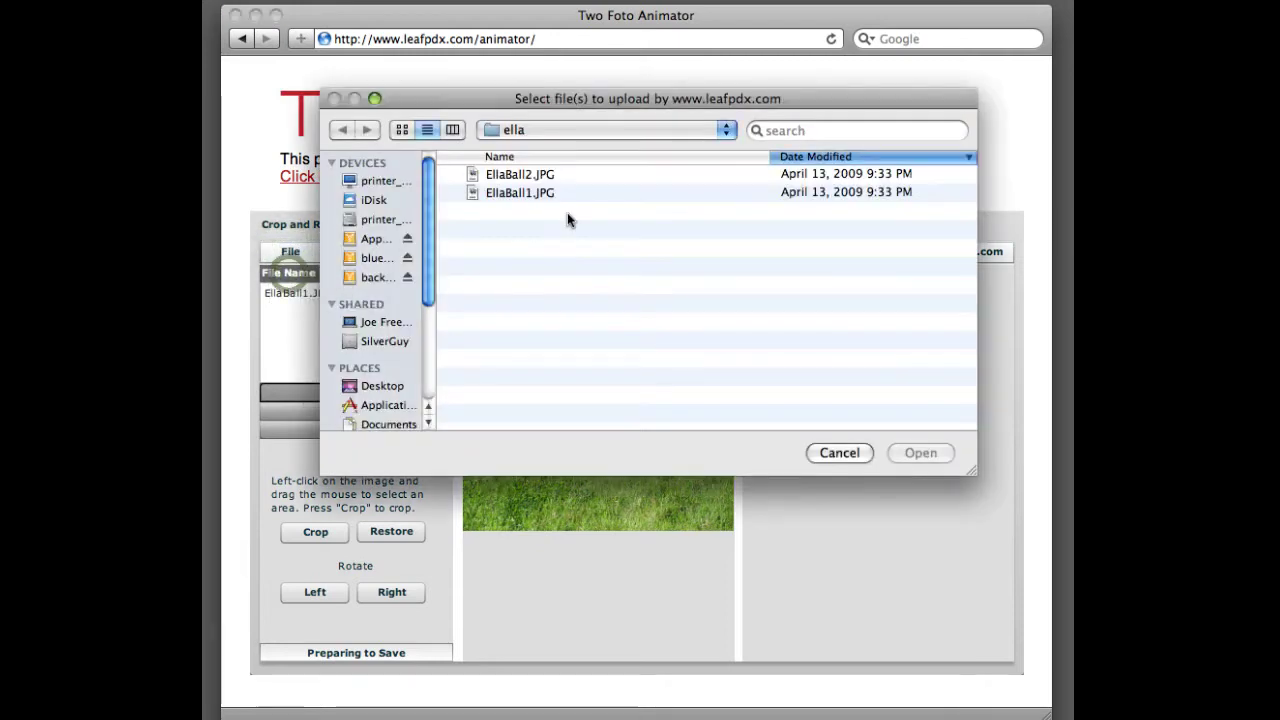
left_click(535, 172)
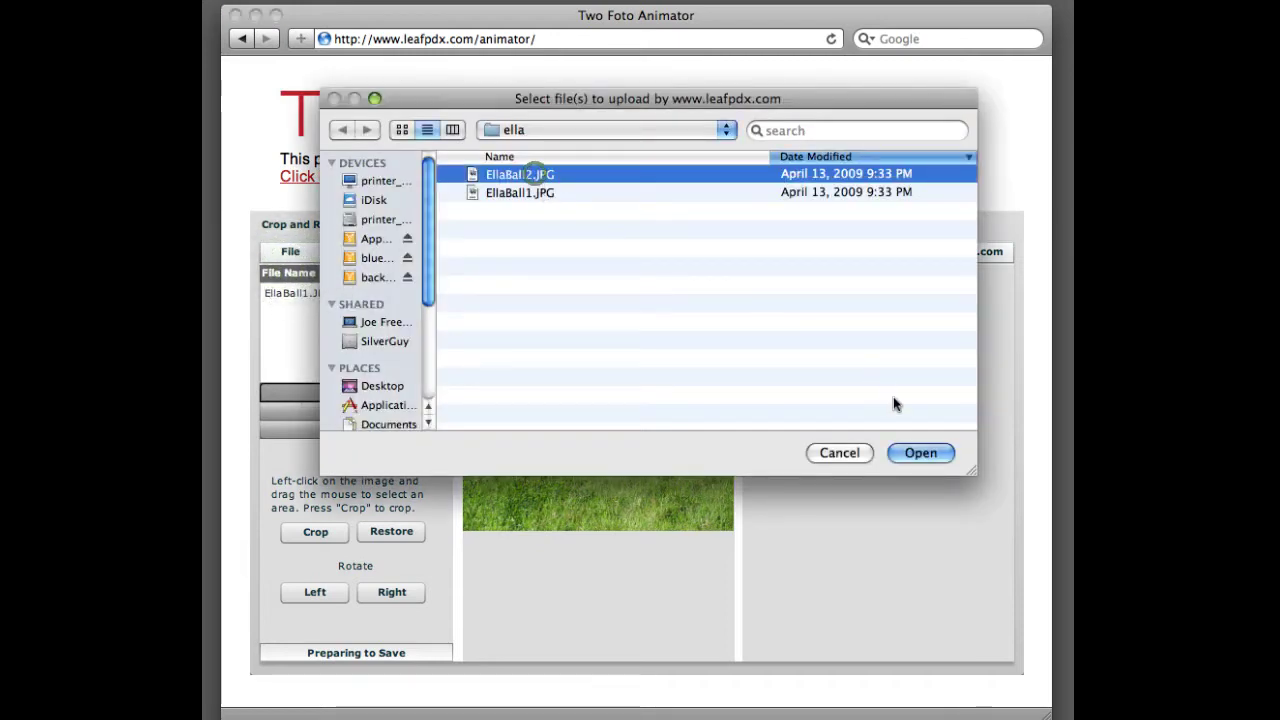
left_click(922, 452)
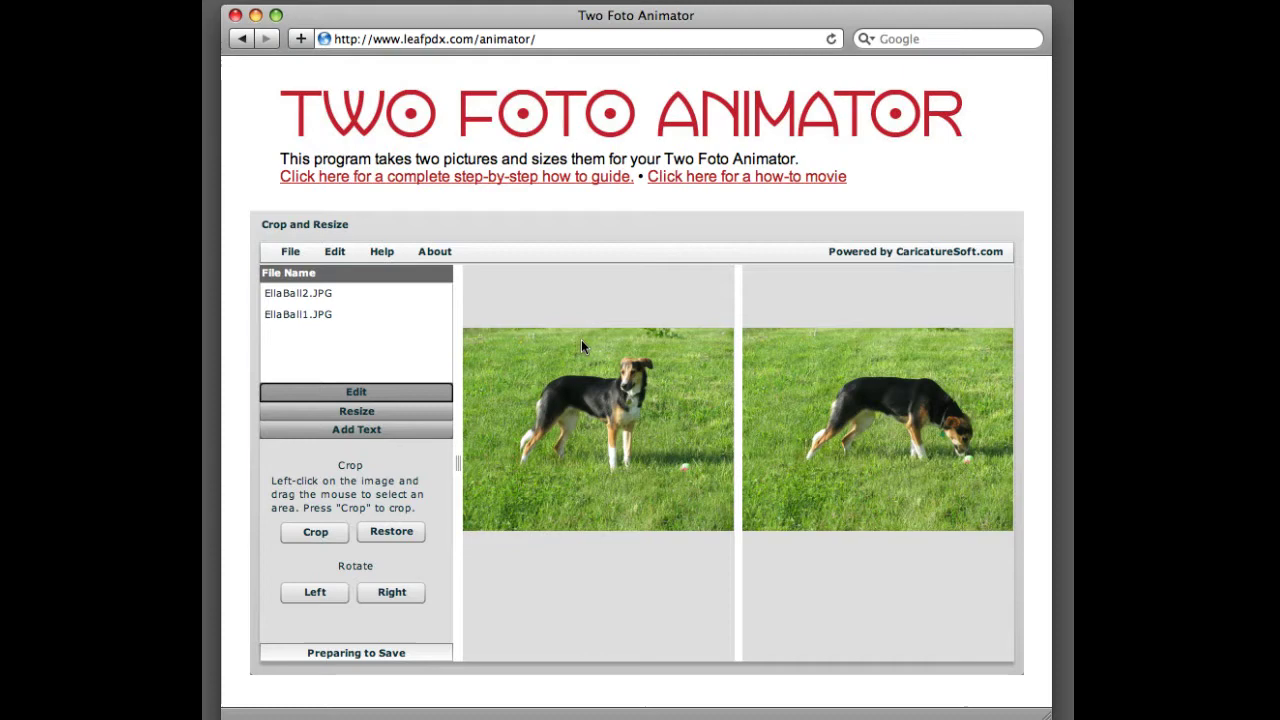
Step: Frame the whole dog in an upright crop rectangle and crop both photos to it
left_click_drag(579, 335, 711, 505)
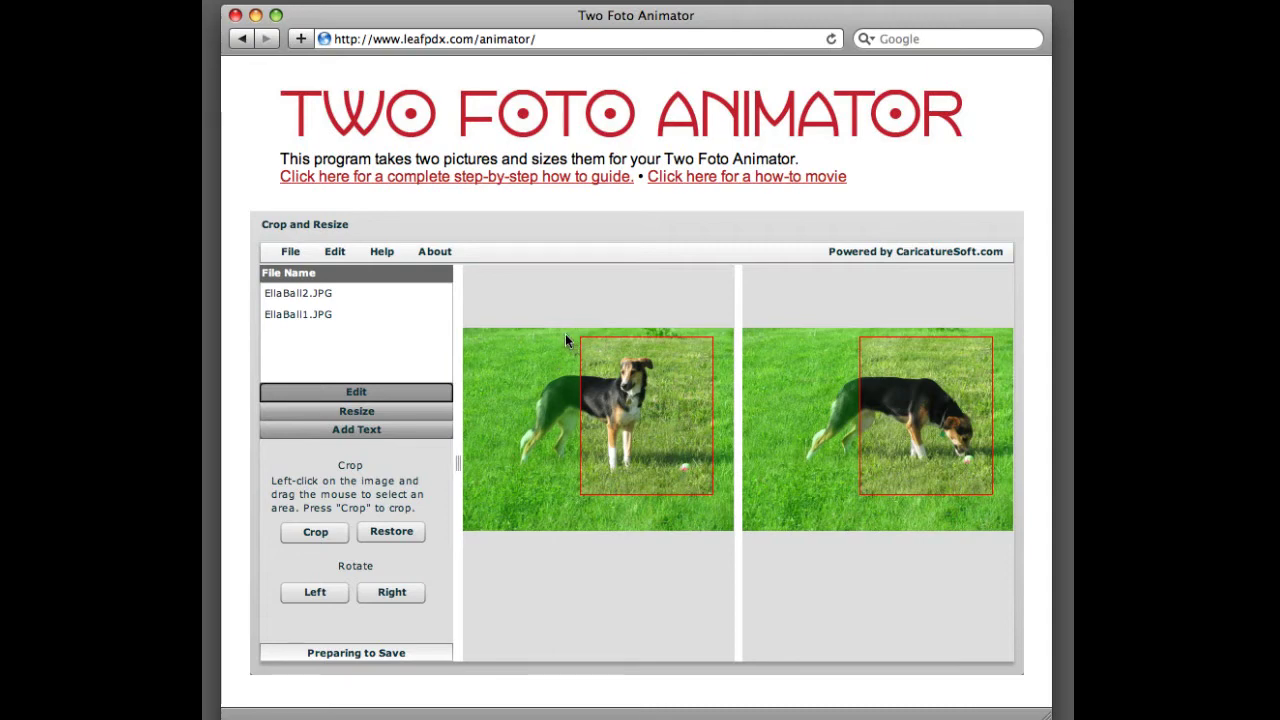
left_click_drag(565, 333, 715, 509)
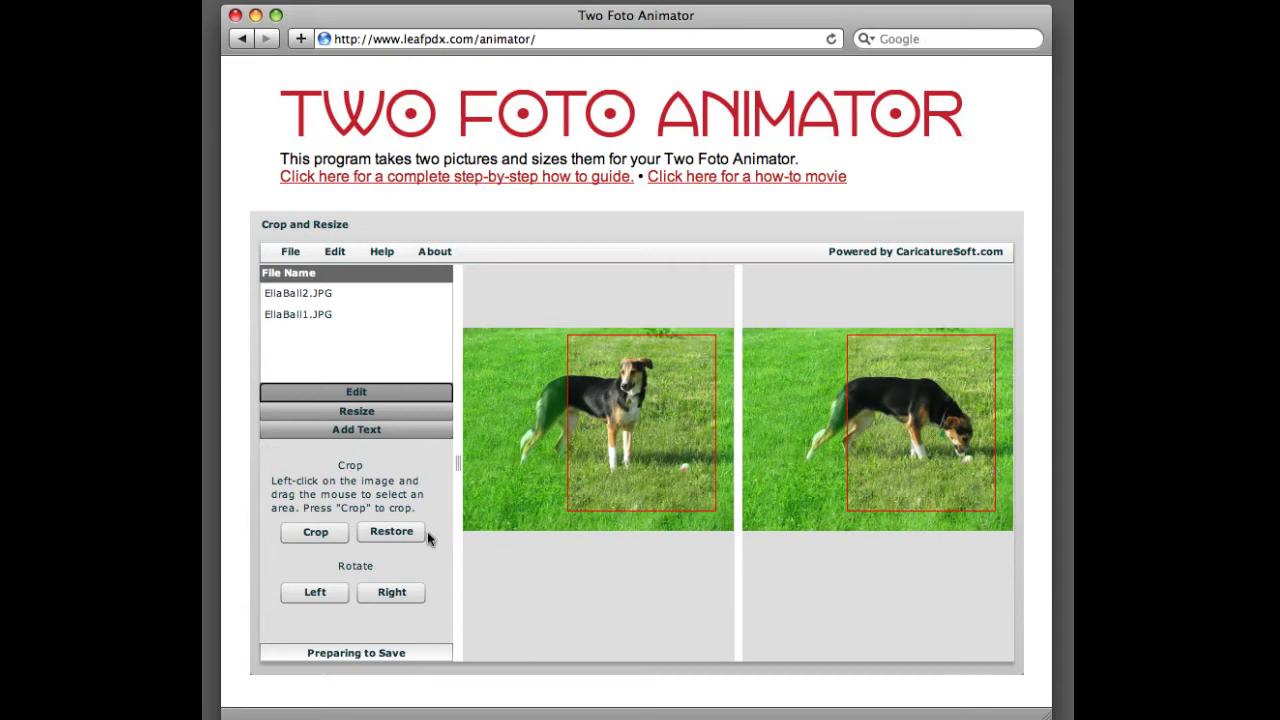
left_click(313, 533)
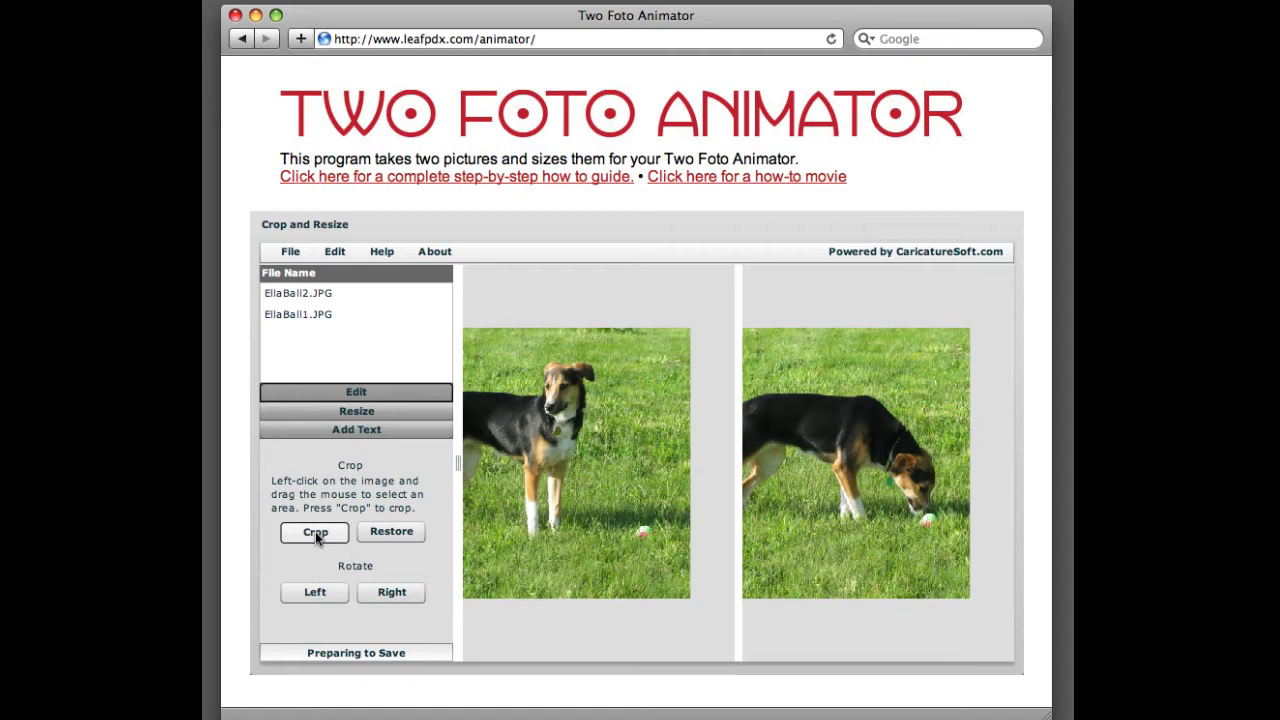
Step: Add the caption 'Ella in May 2012' at size 14 and nudge it slightly right and down
left_click(369, 432)
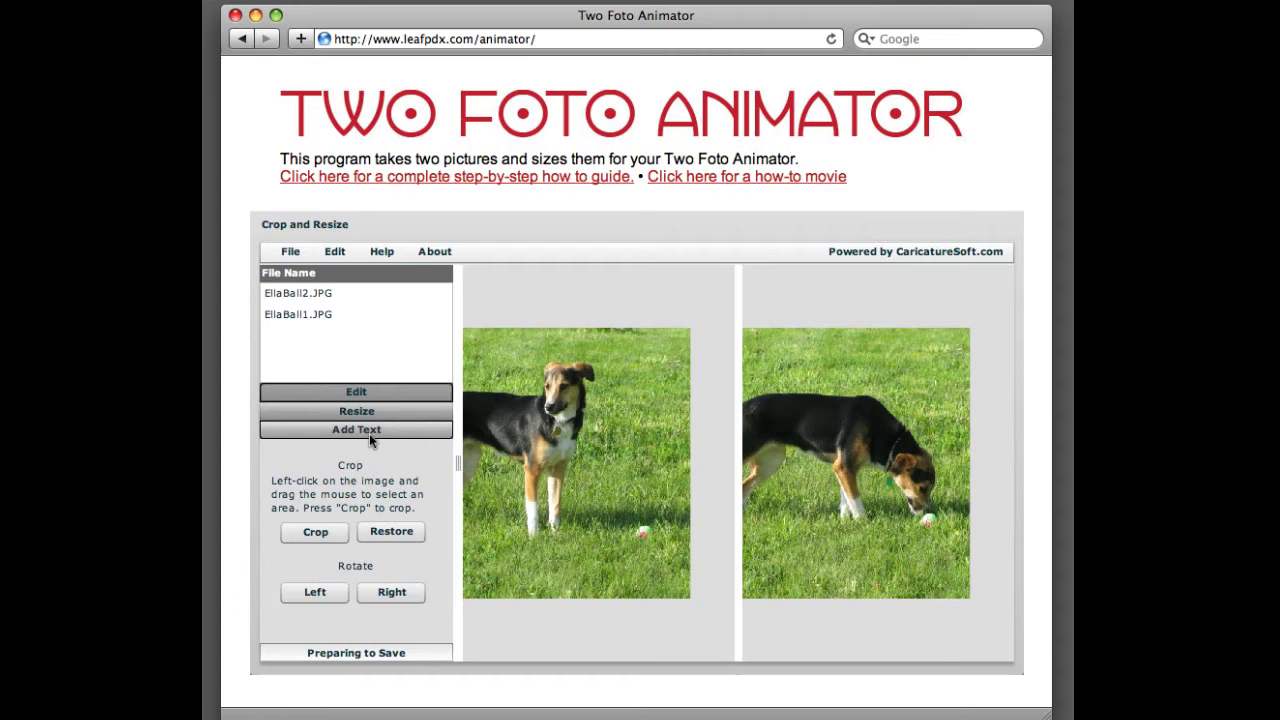
left_click(369, 433)
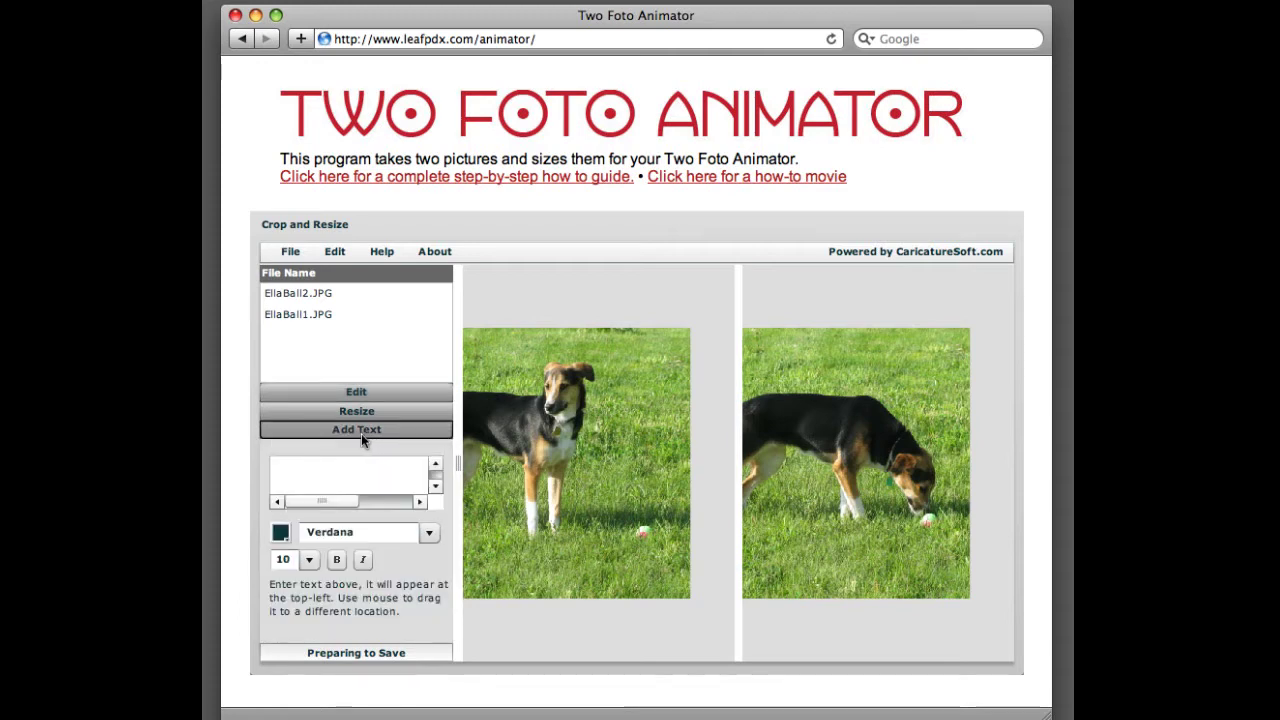
left_click(310, 564)
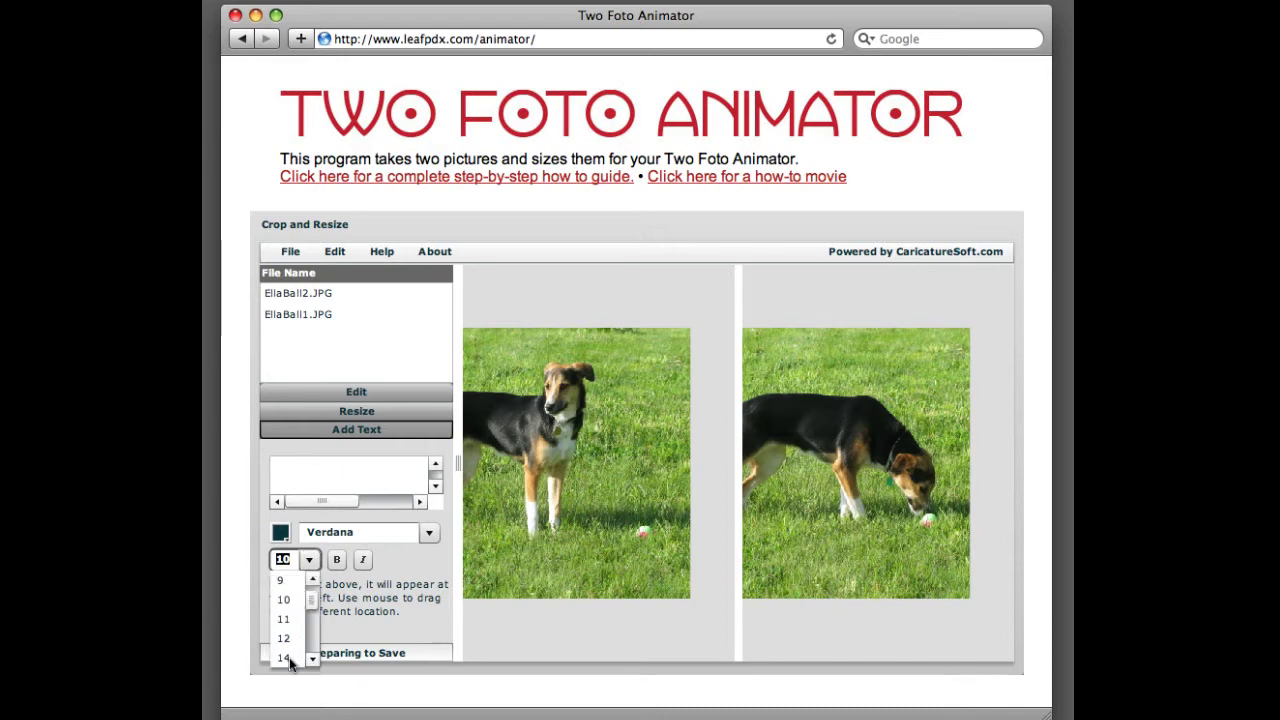
left_click(286, 657)
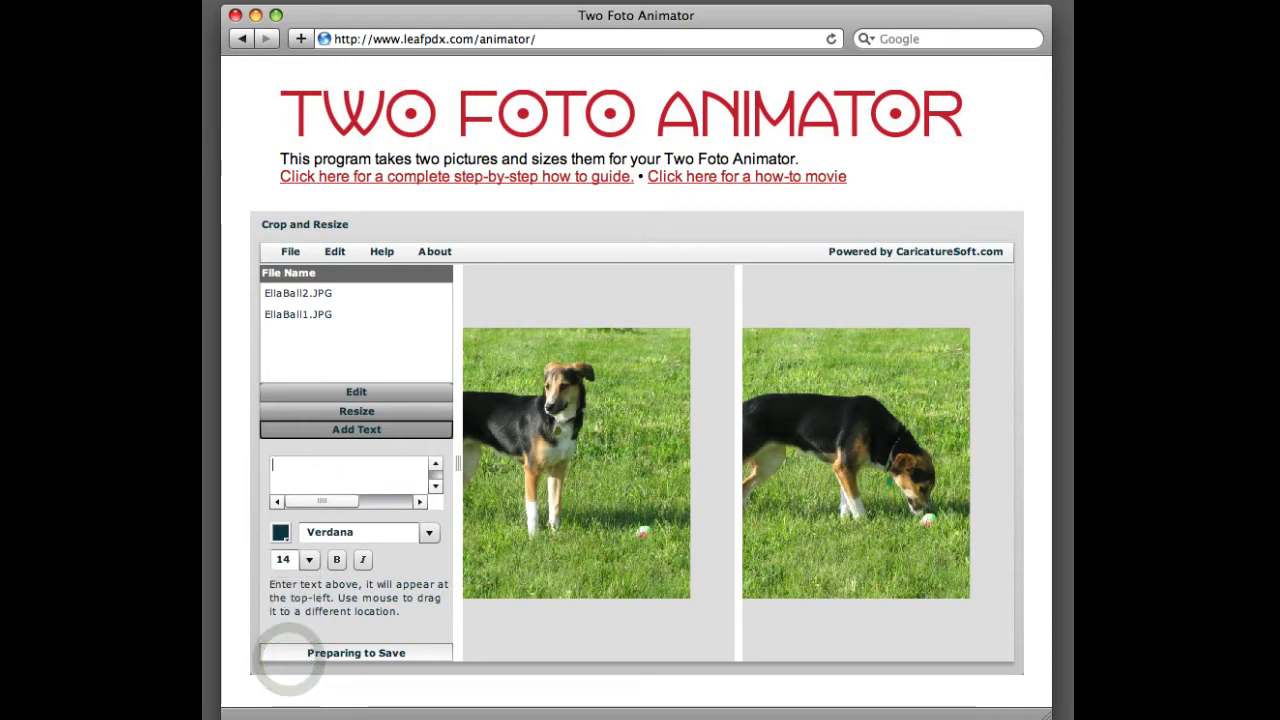
type("Ella ")
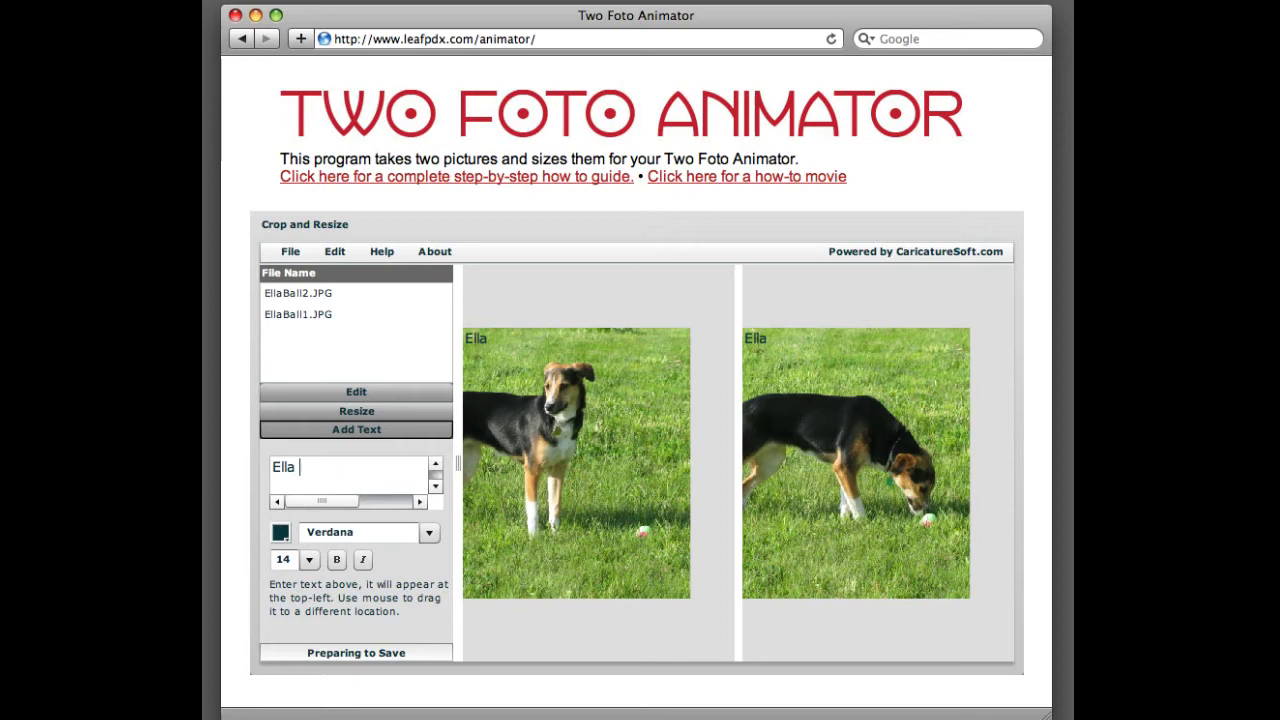
type("in May")
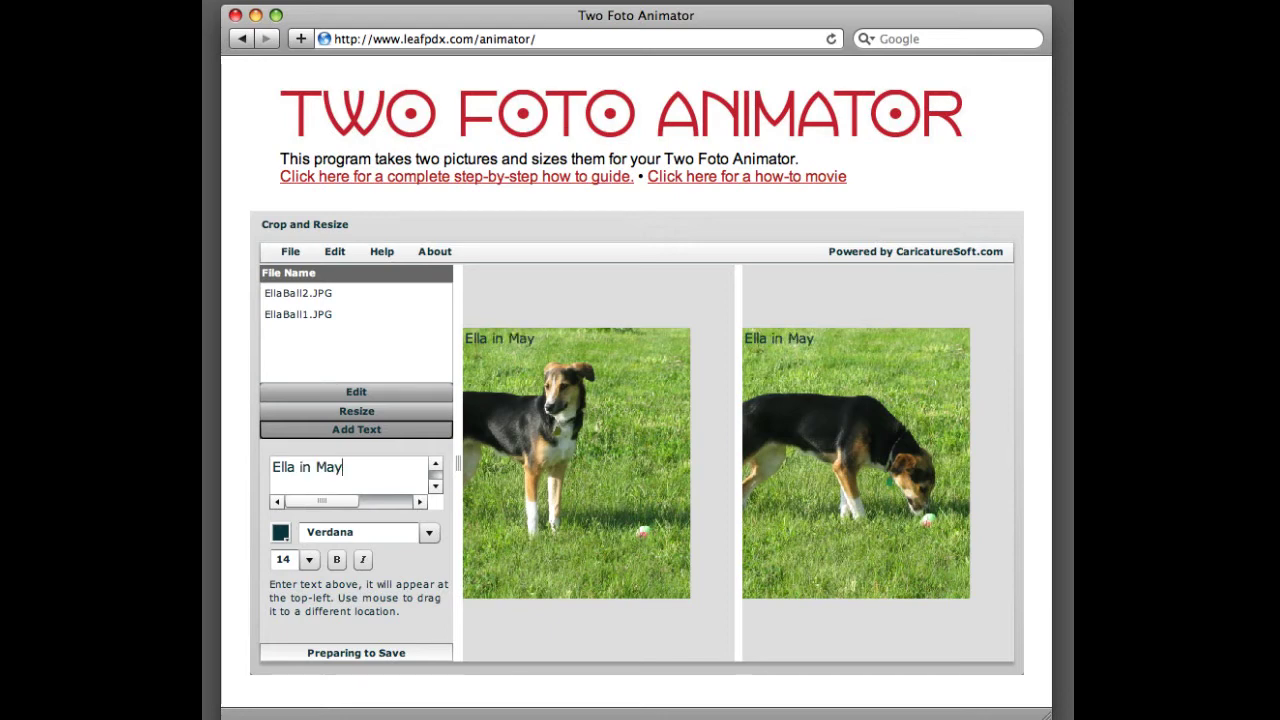
type(" 2012")
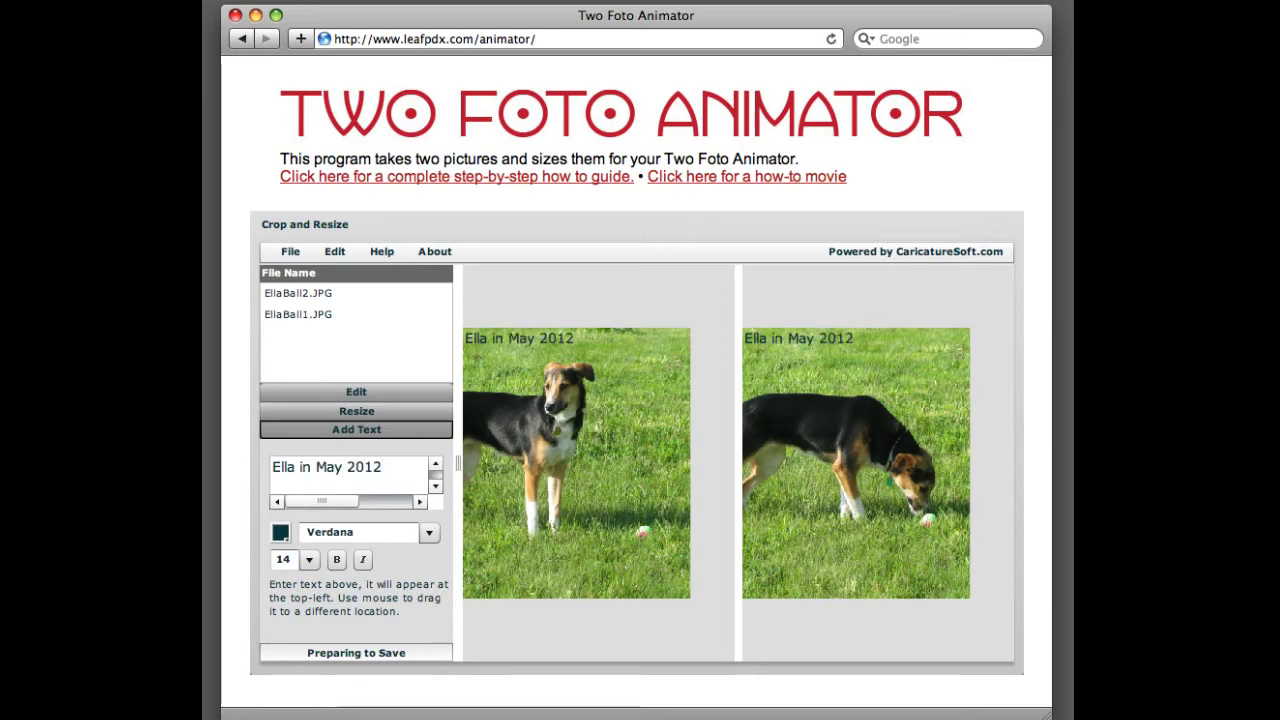
left_click(499, 341)
left_click_drag(499, 341, 513, 343)
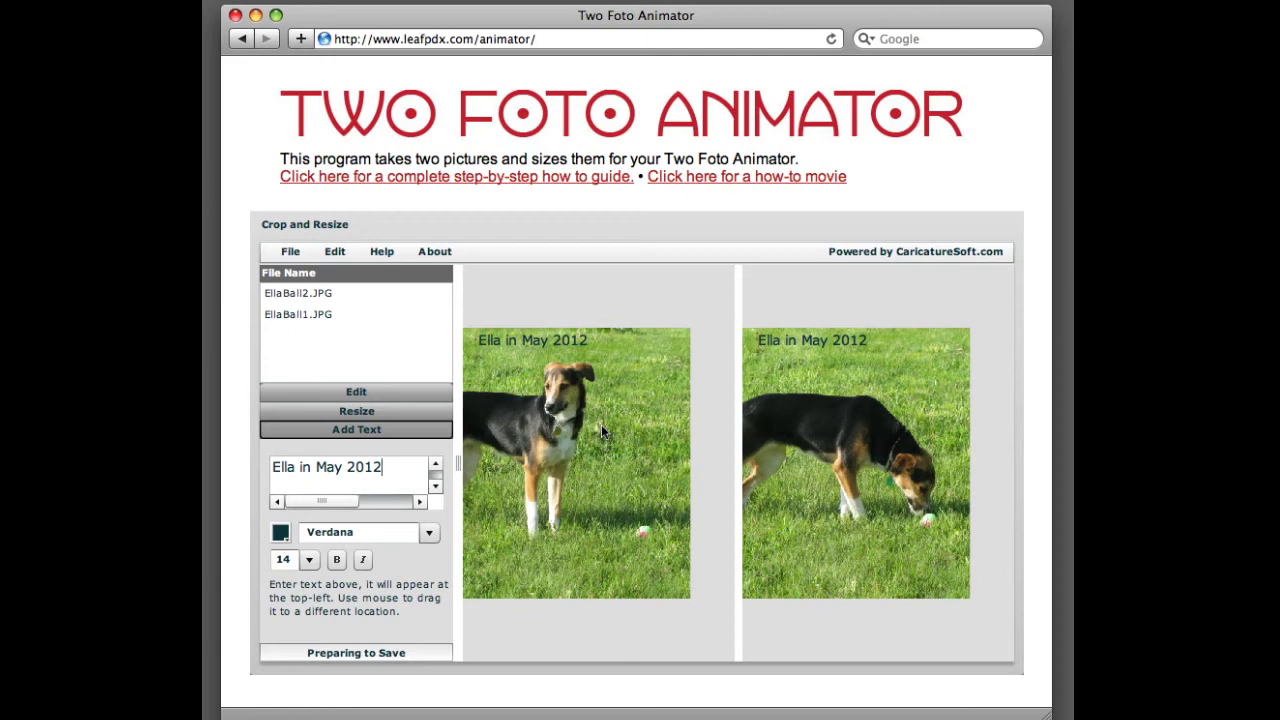
Step: Run File > Save so the captioned pair is prepared and the ready-to-save notice shows
left_click(287, 252)
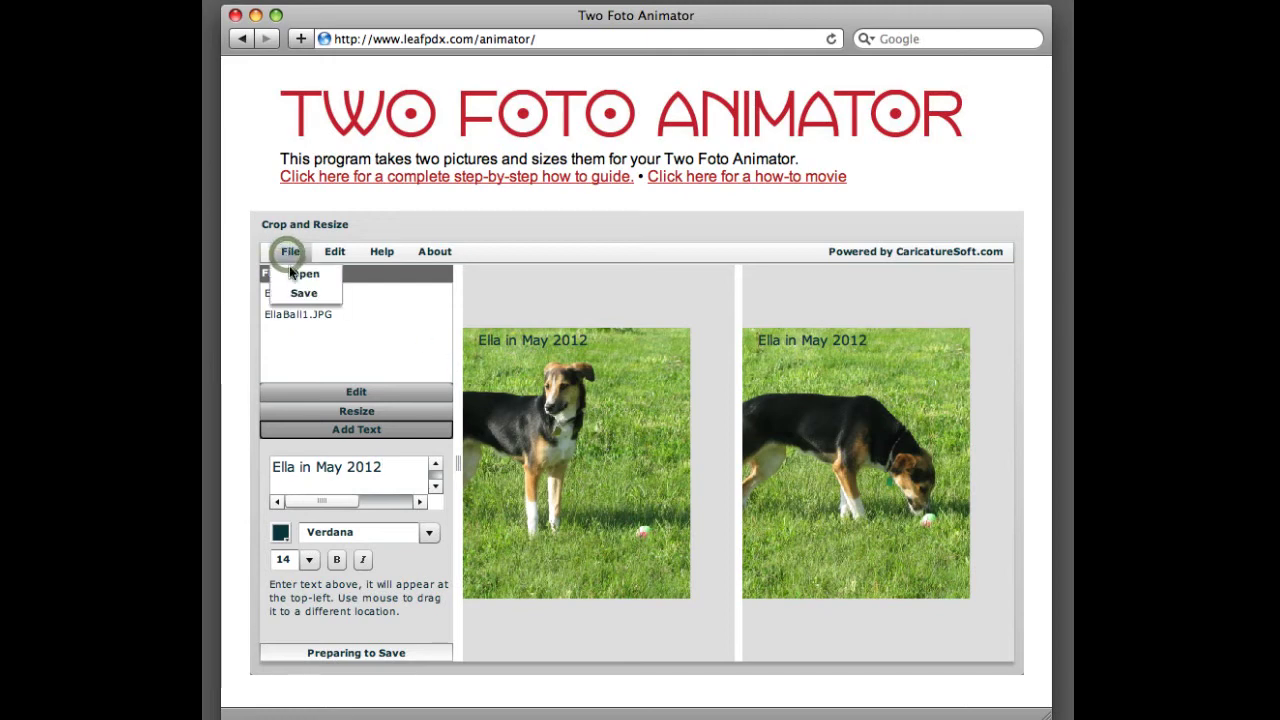
left_click(303, 293)
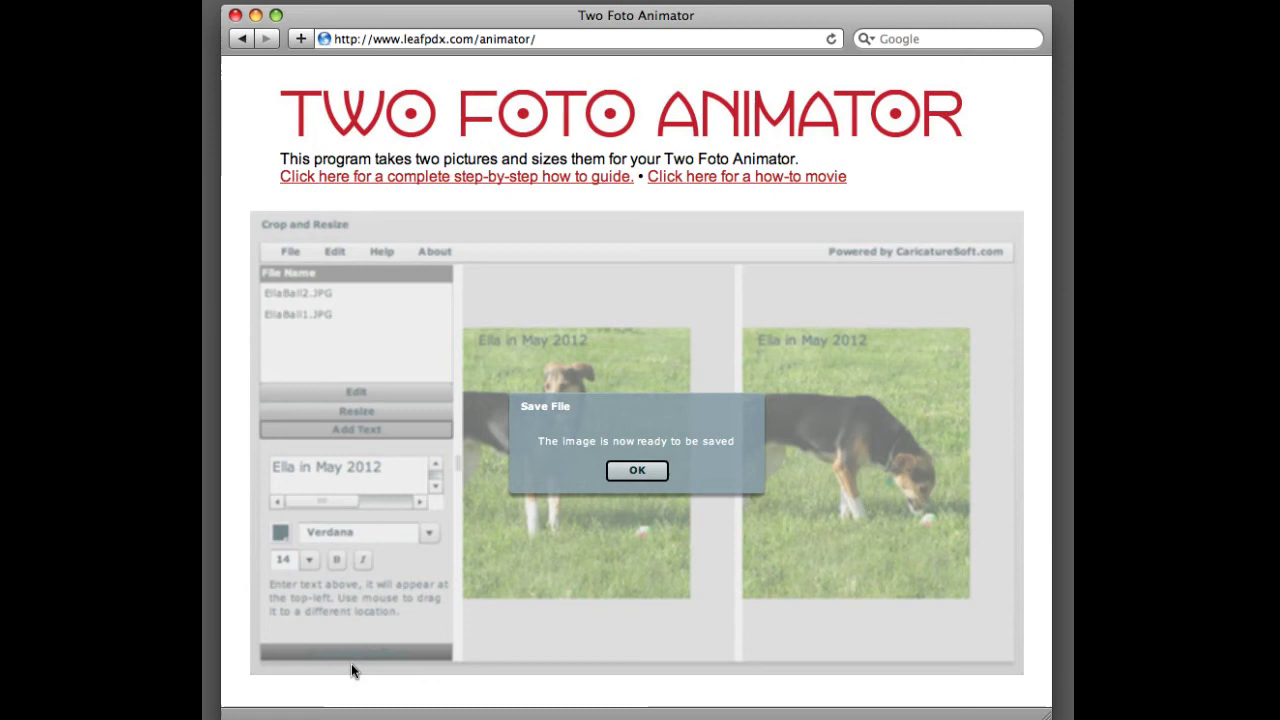
Step: Rename the output to EllaBall_card.JPG and save it in the ella folder
left_click(637, 472)
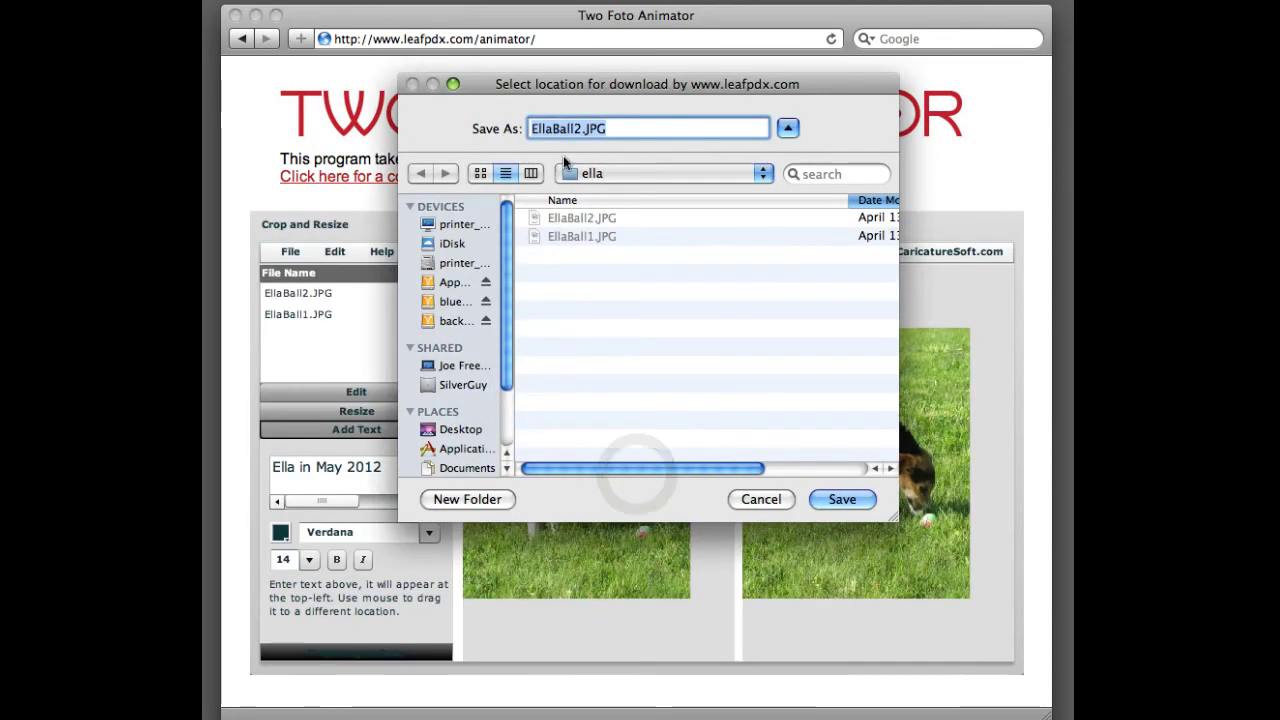
left_click(578, 133)
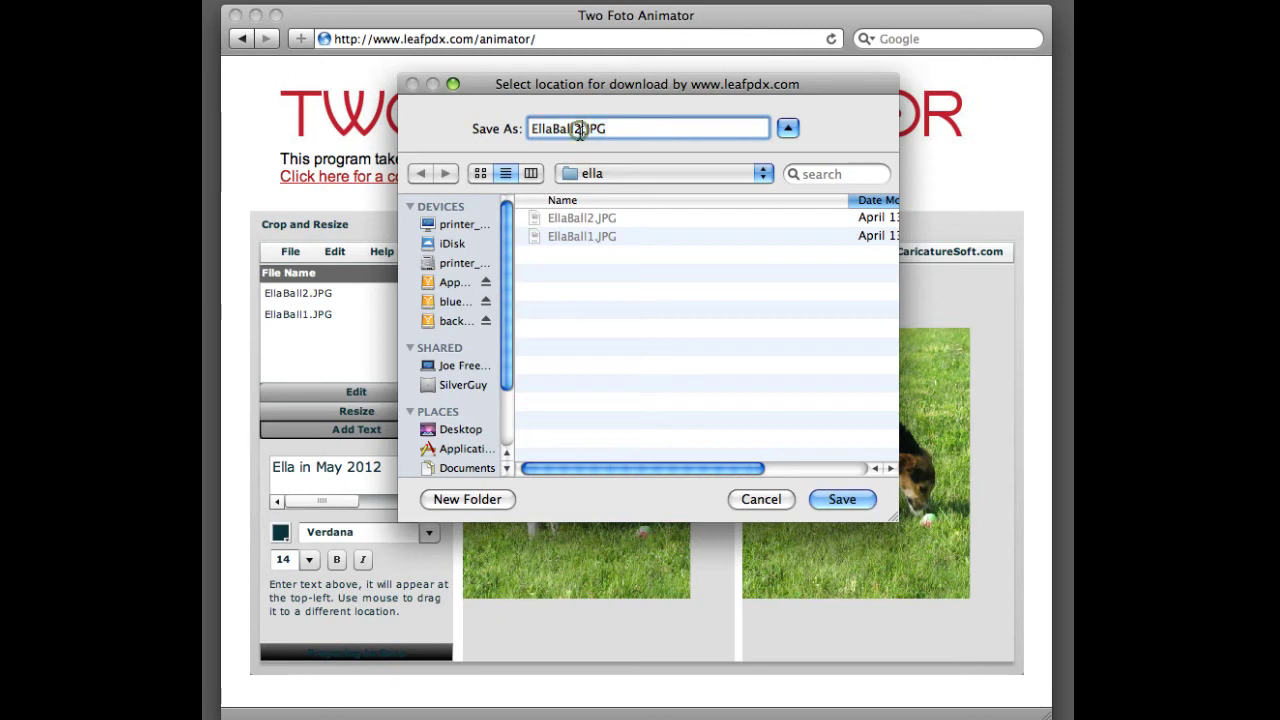
key("BackSpace")
type("card")
left_click(577, 133)
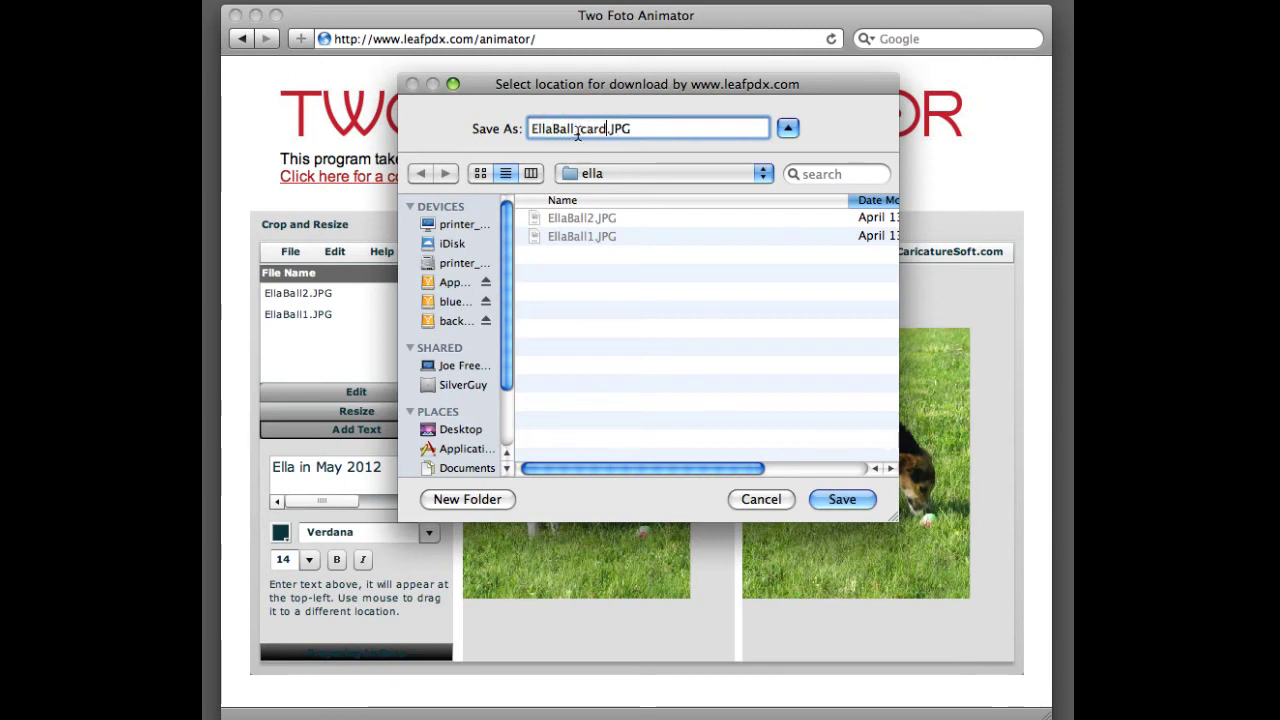
type("_")
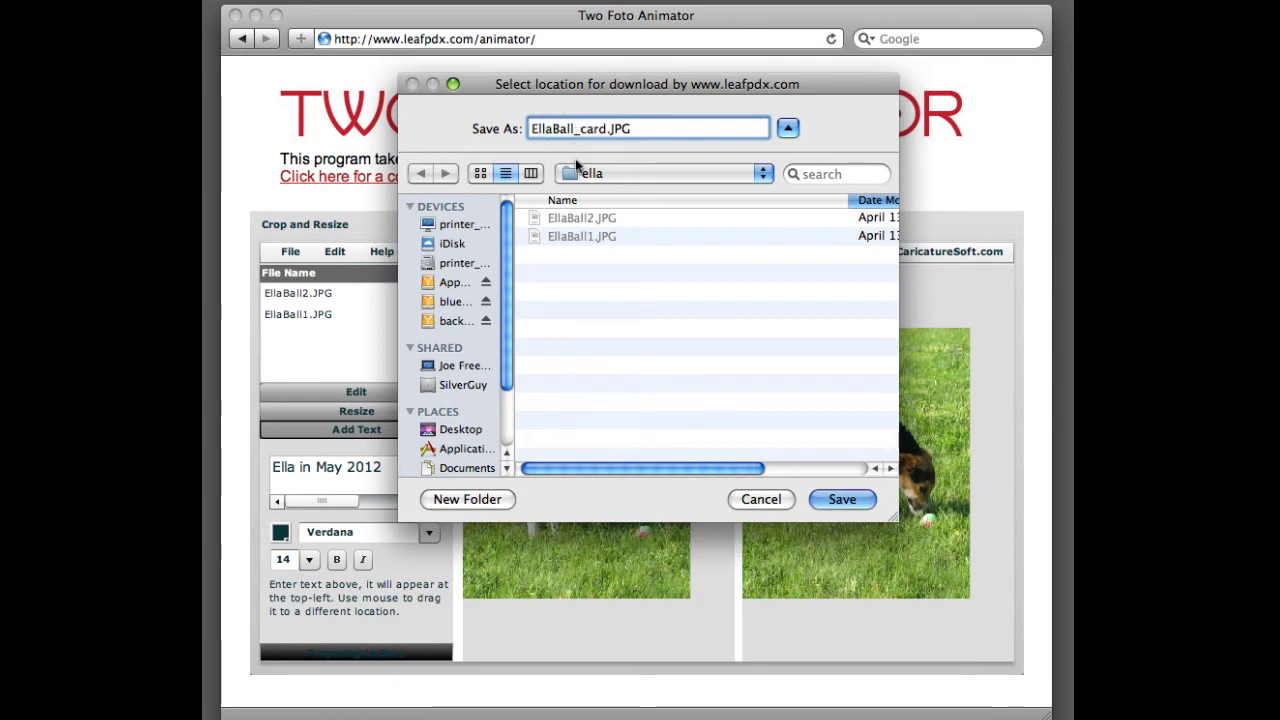
left_click(833, 496)
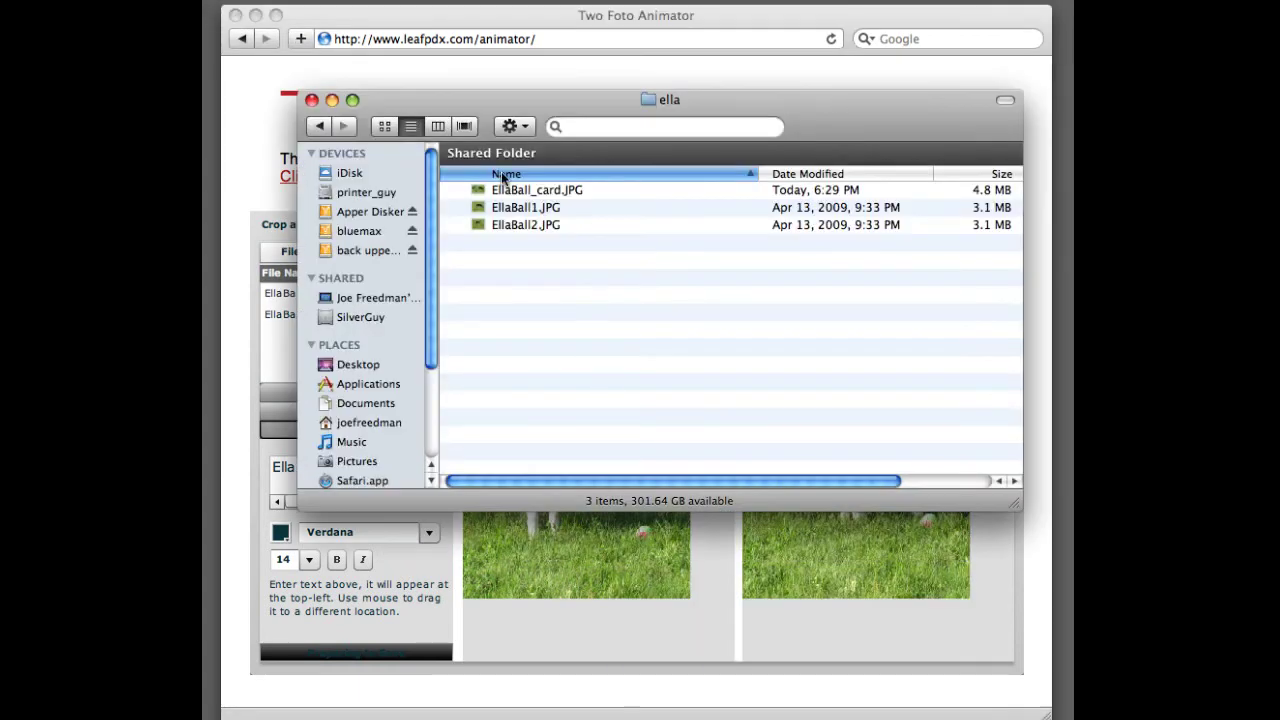
left_click(505, 189)
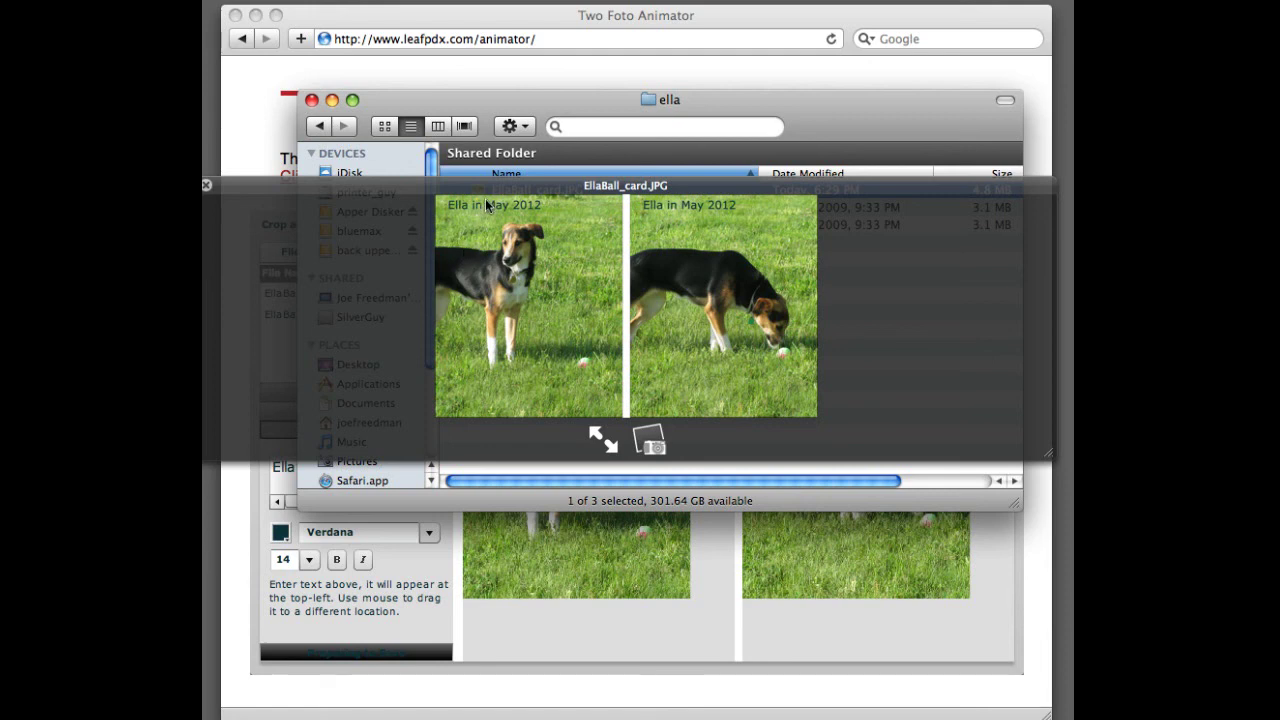
left_click(206, 185)
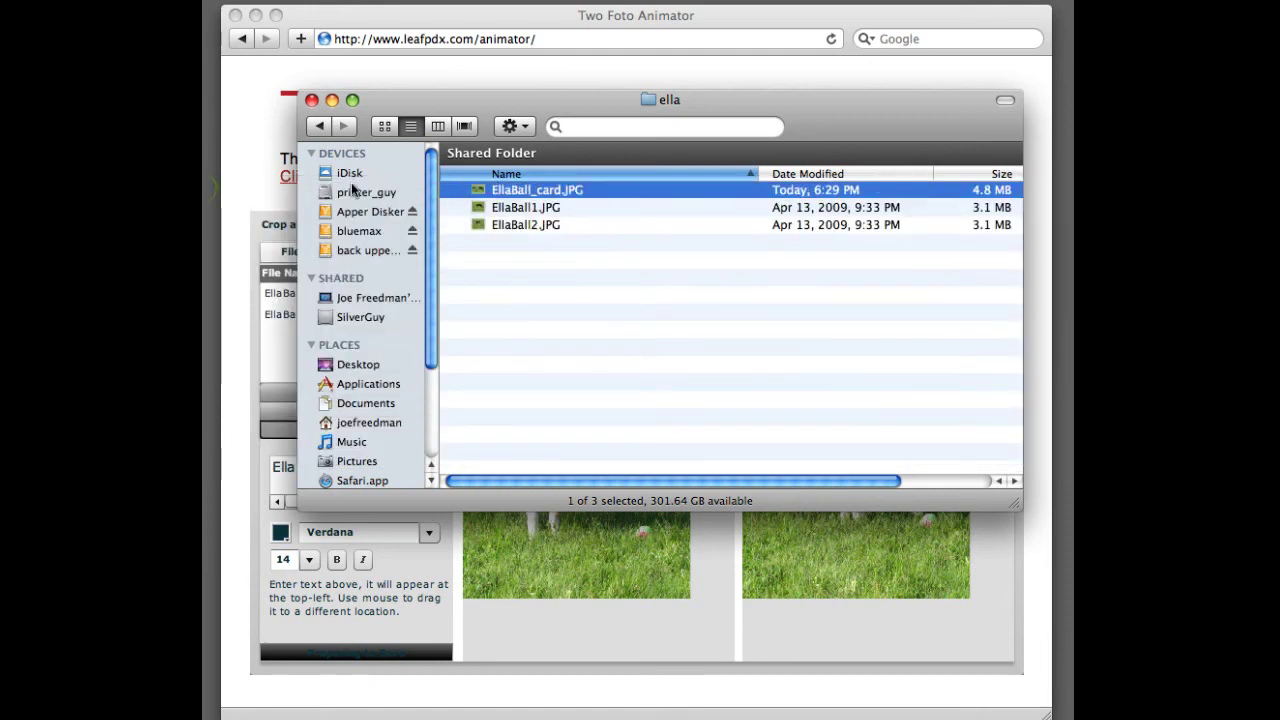
left_click(311, 100)
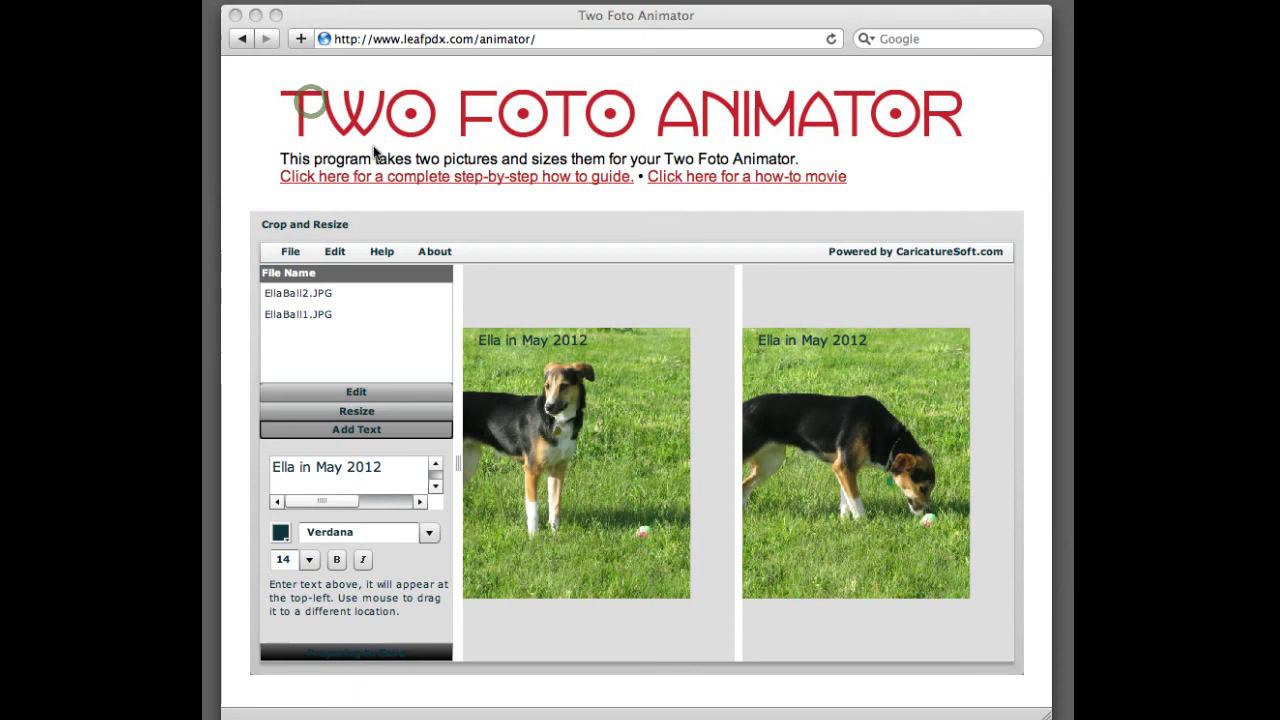